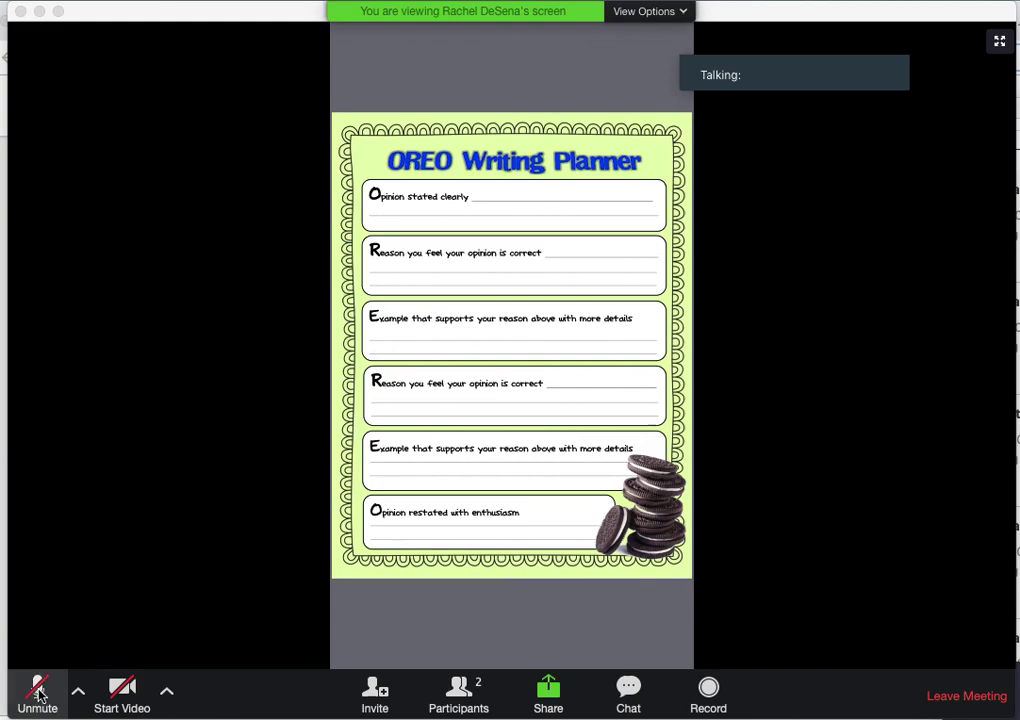
Unmute then re-mute the microphone, turn the camera on and off, and open then close the invite window.
left_click(37, 703)
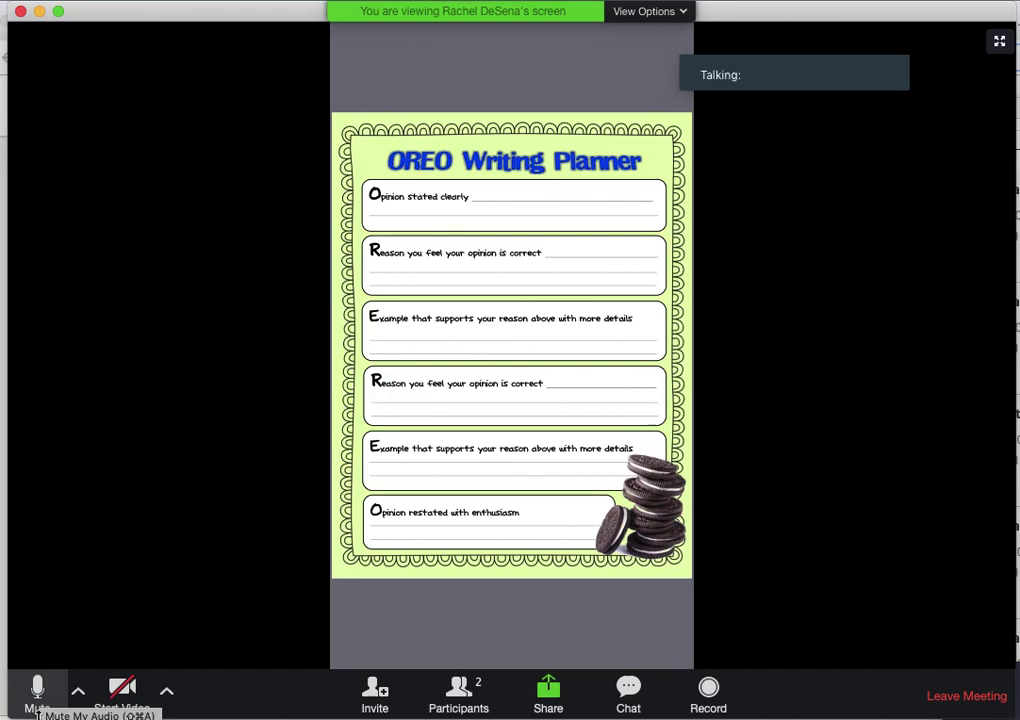
left_click(36, 697)
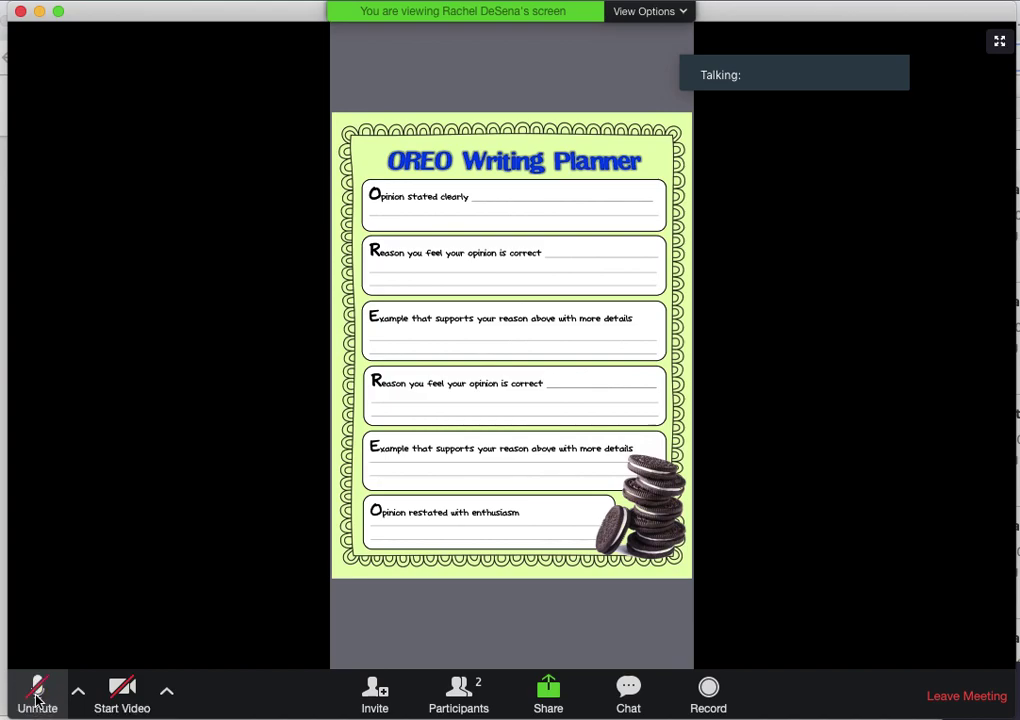
left_click(135, 700)
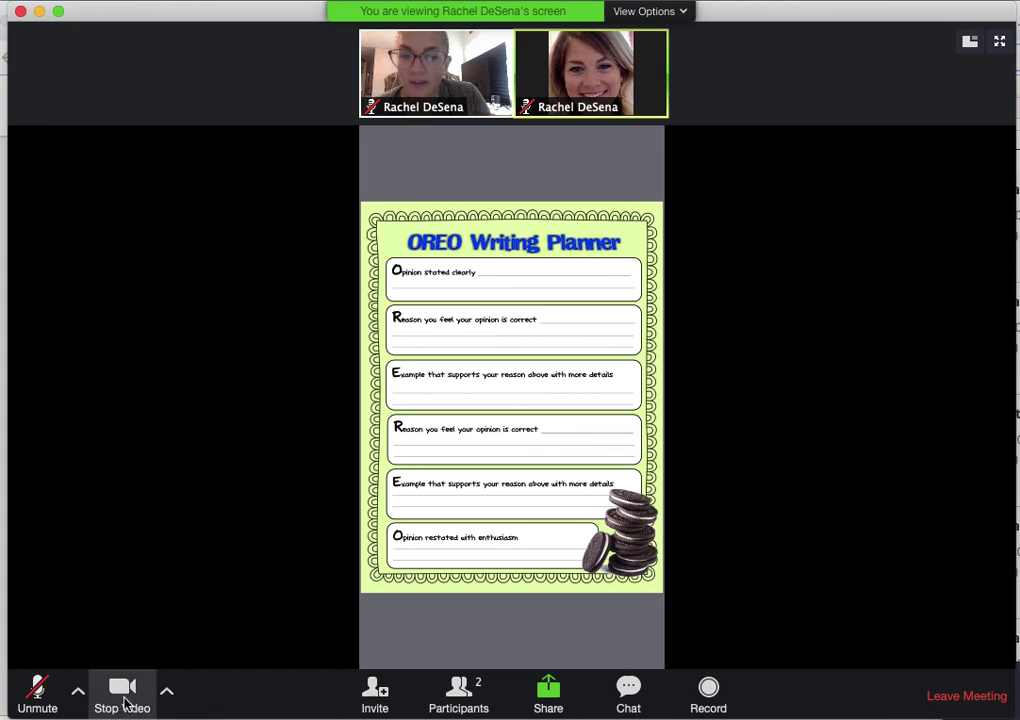
left_click(123, 690)
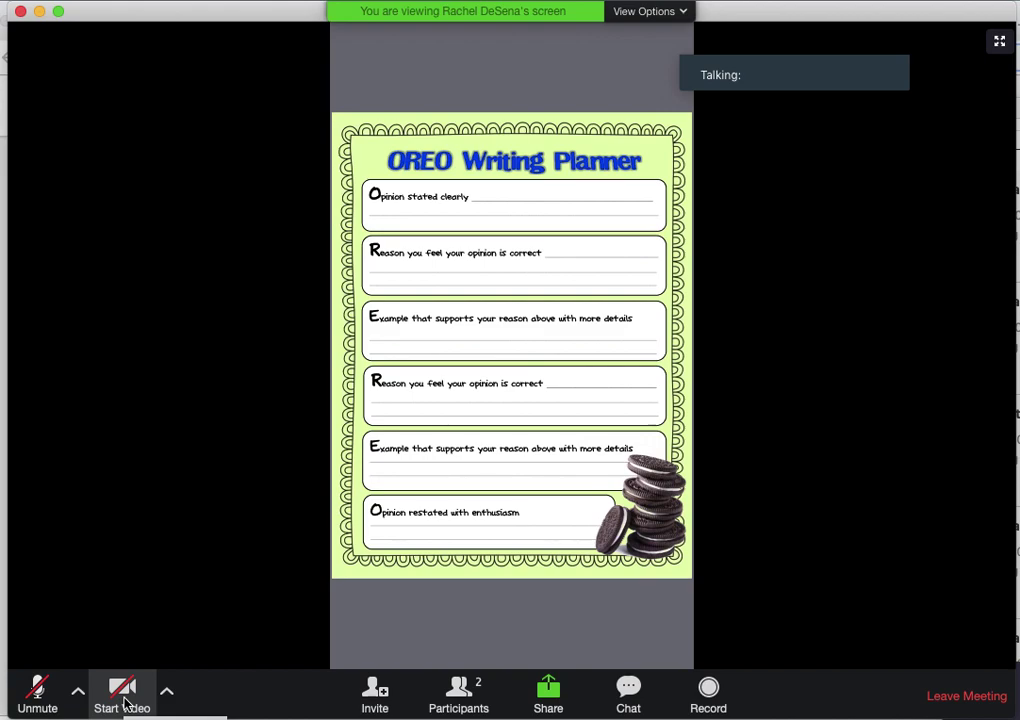
left_click(376, 700)
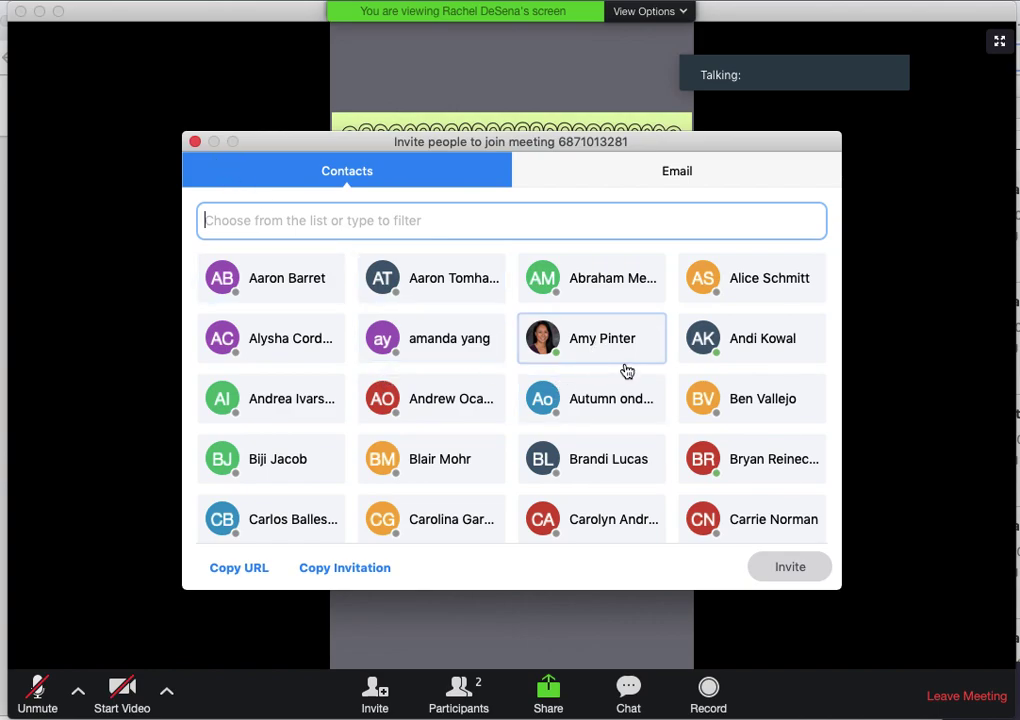
left_click(196, 143)
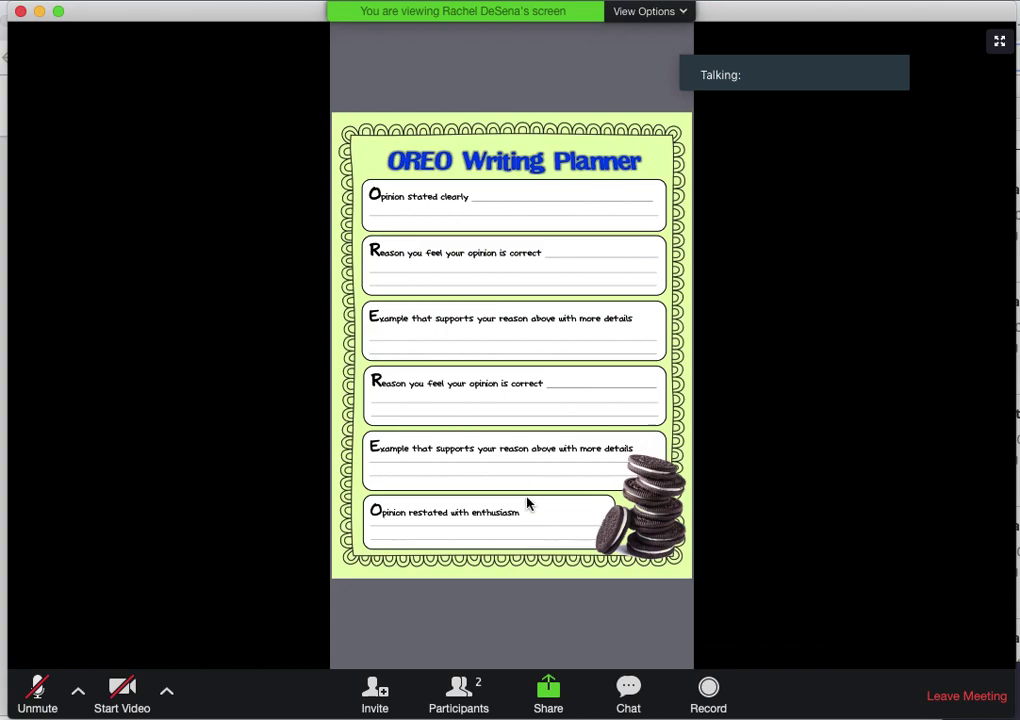
Try screen sharing and dismiss the not-allowed warning, then show participants and shift the window left.
left_click(557, 689)
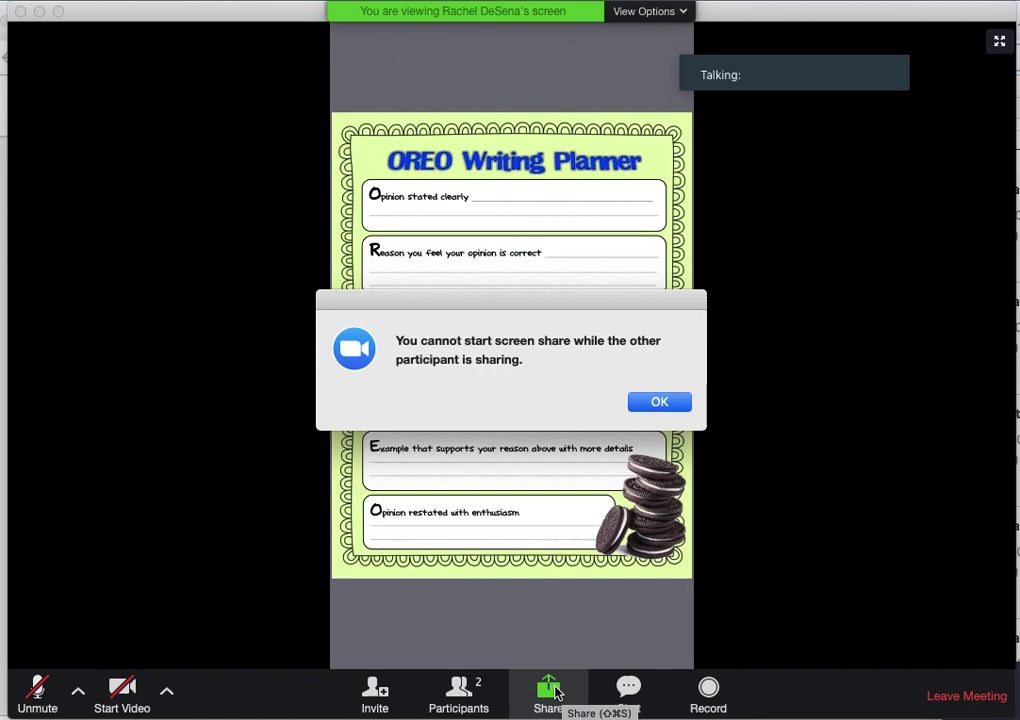
left_click(660, 403)
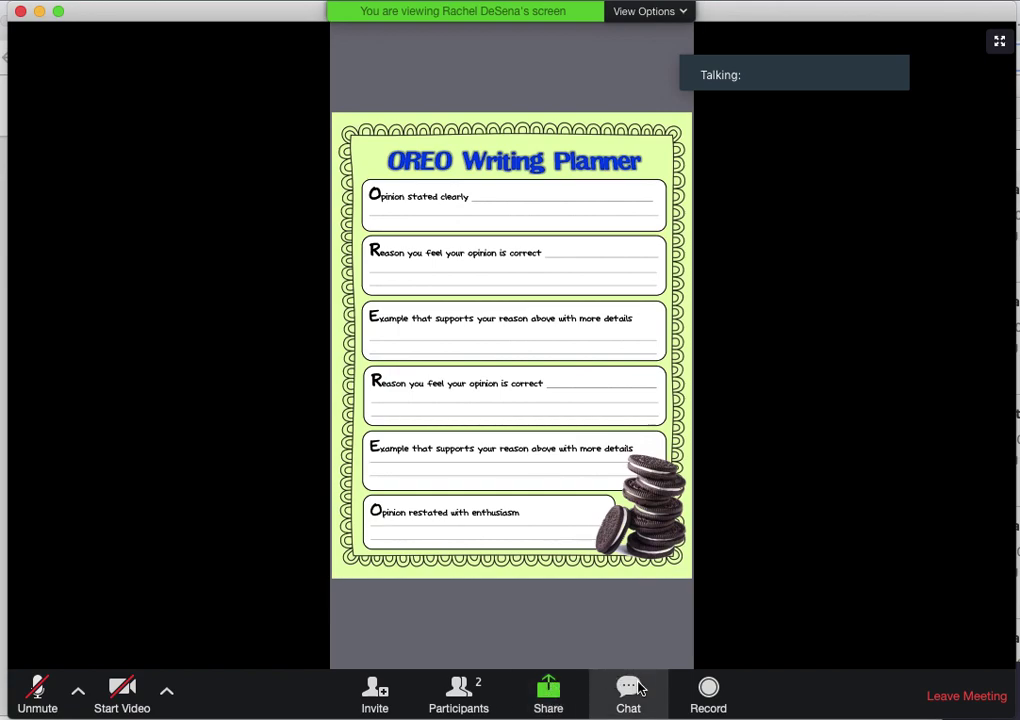
left_click(476, 695)
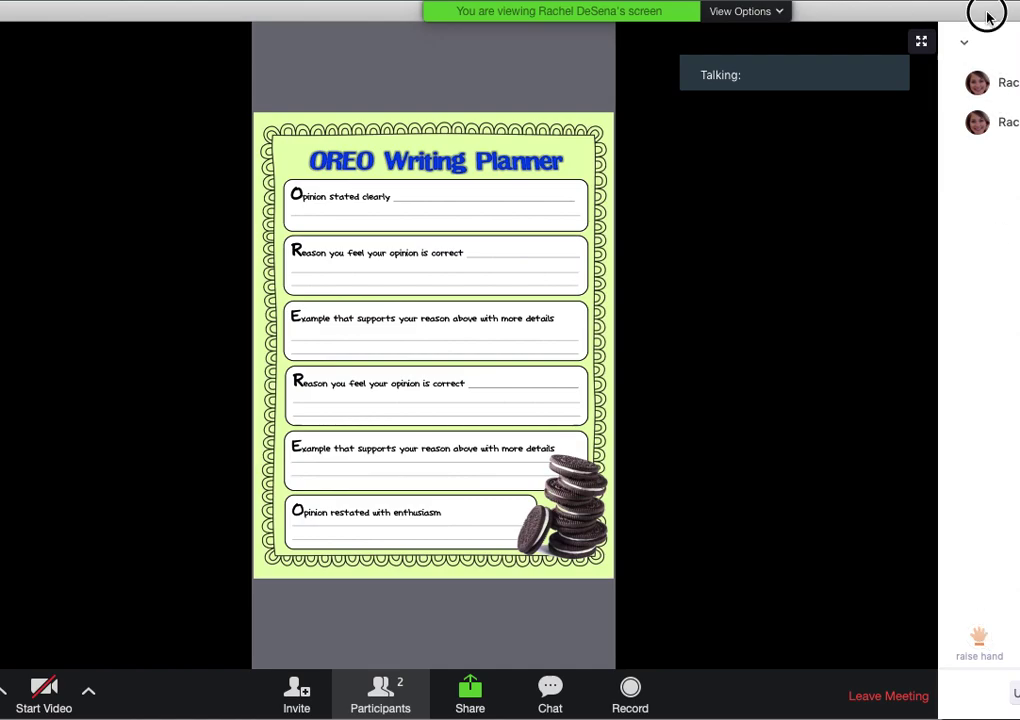
left_click_drag(987, 16, 1007, 2)
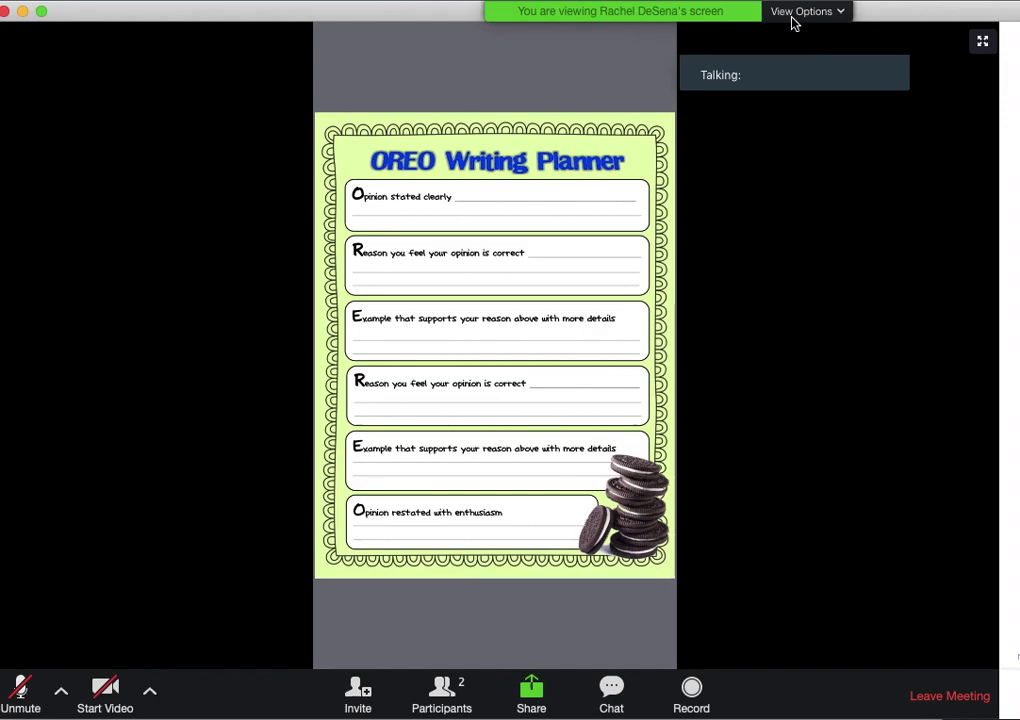
Start annotating the shared planner and circle the word 'Opinion' with a red freehand line.
left_click(827, 21)
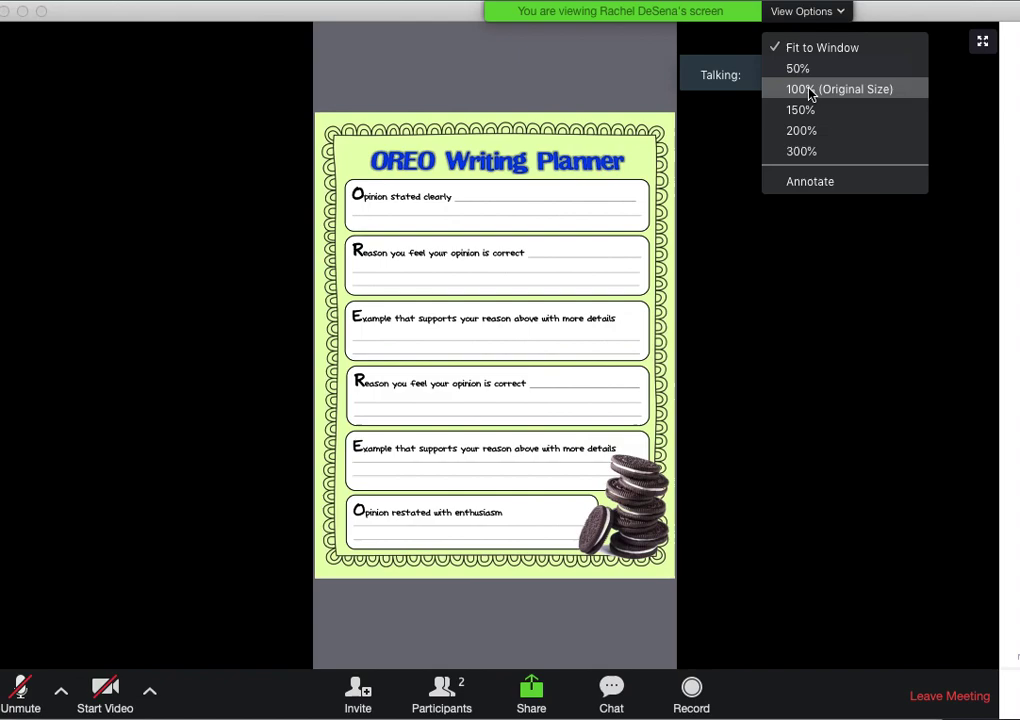
left_click(832, 183)
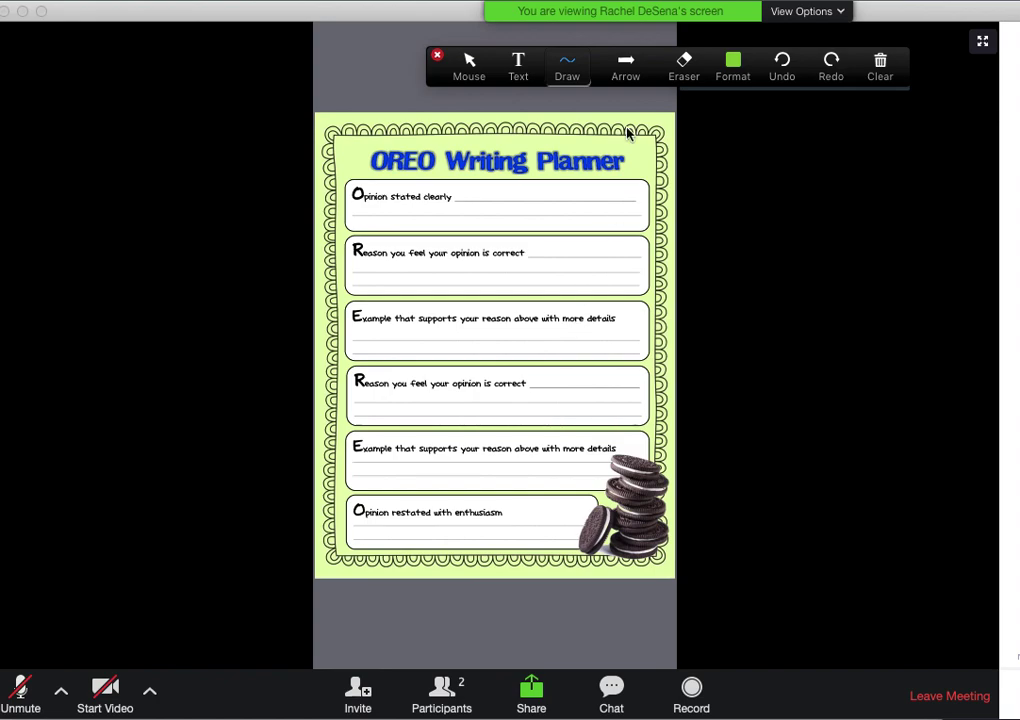
left_click(568, 72)
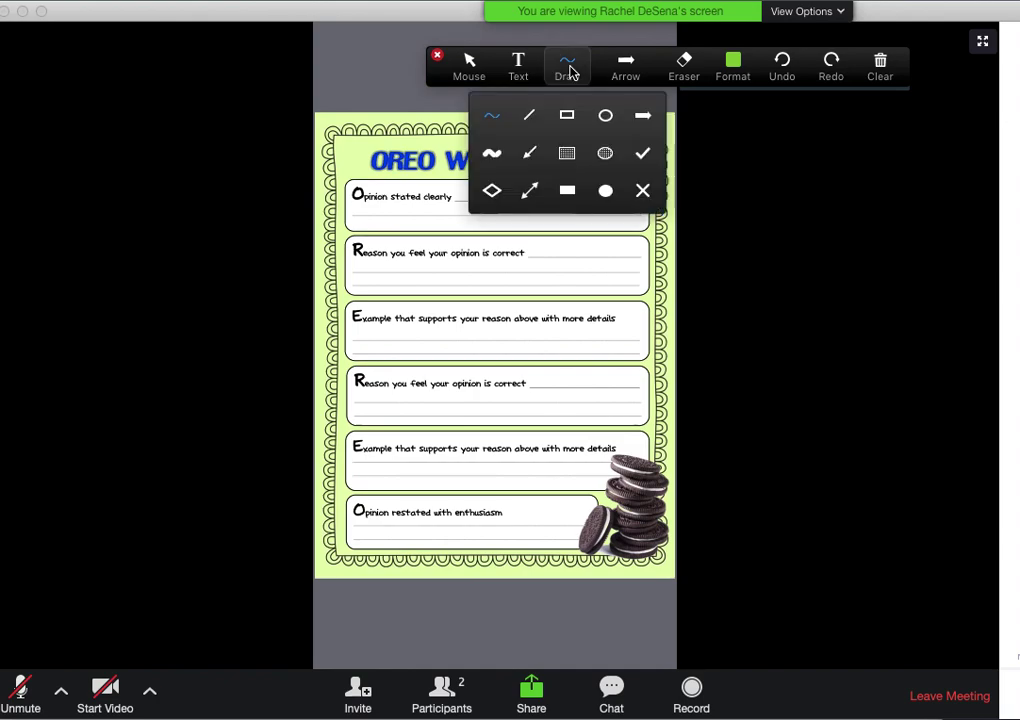
left_click(492, 112)
left_click(733, 70)
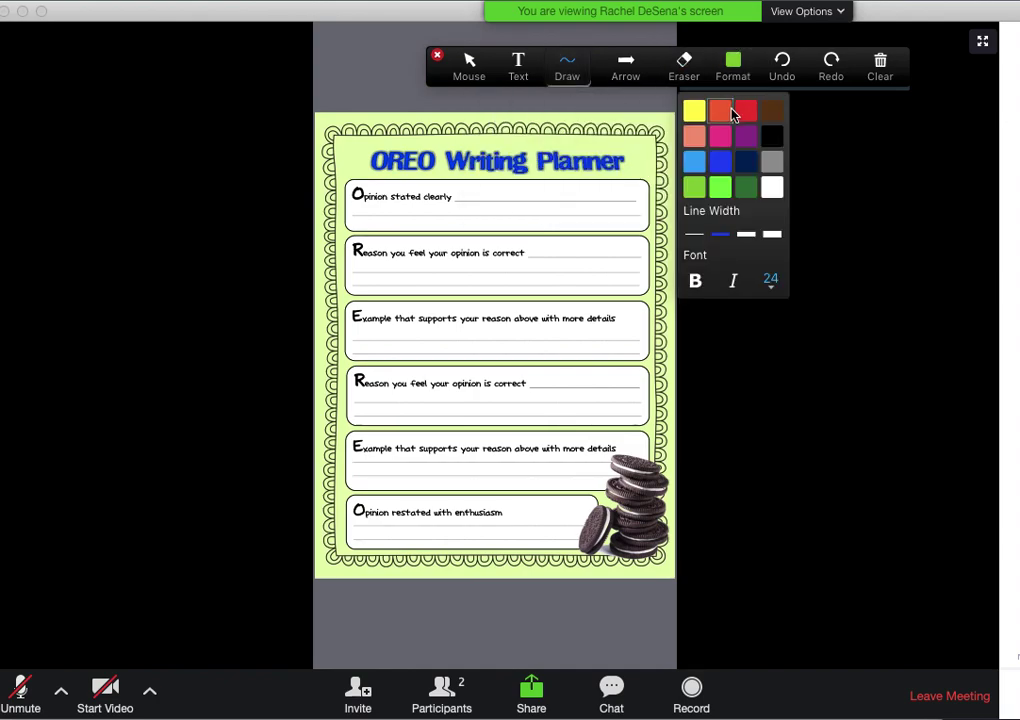
left_click(748, 118)
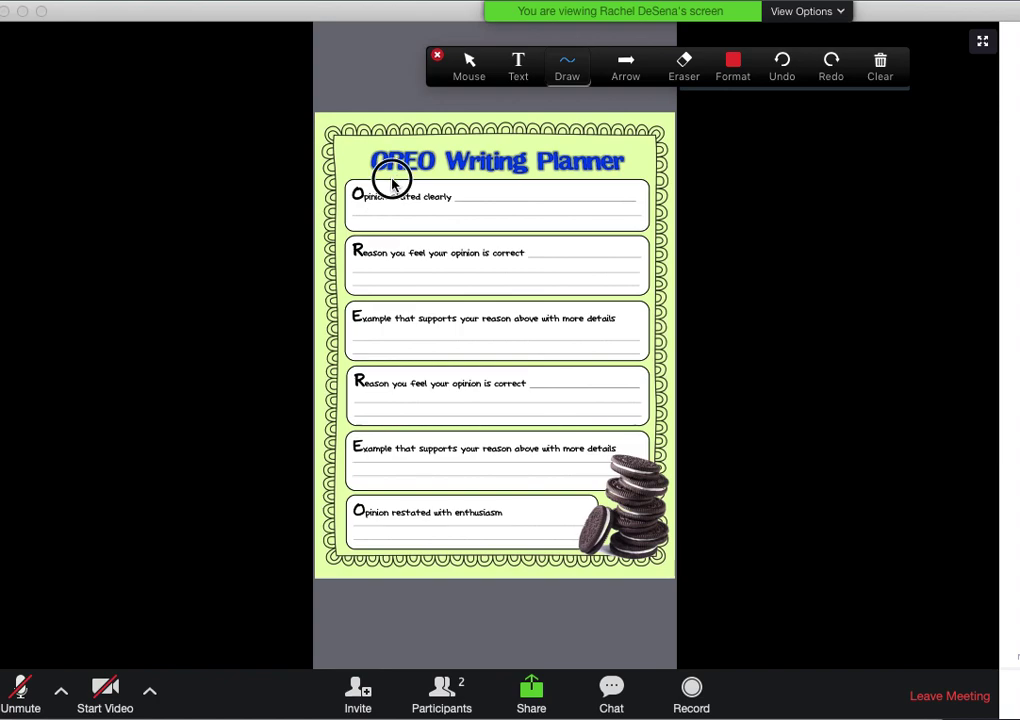
mouse_move(392, 183)
left_mouse_down()
mouse_move(326, 198)
mouse_move(372, 212)
mouse_move(394, 200)
mouse_move(392, 183)
left_mouse_up()
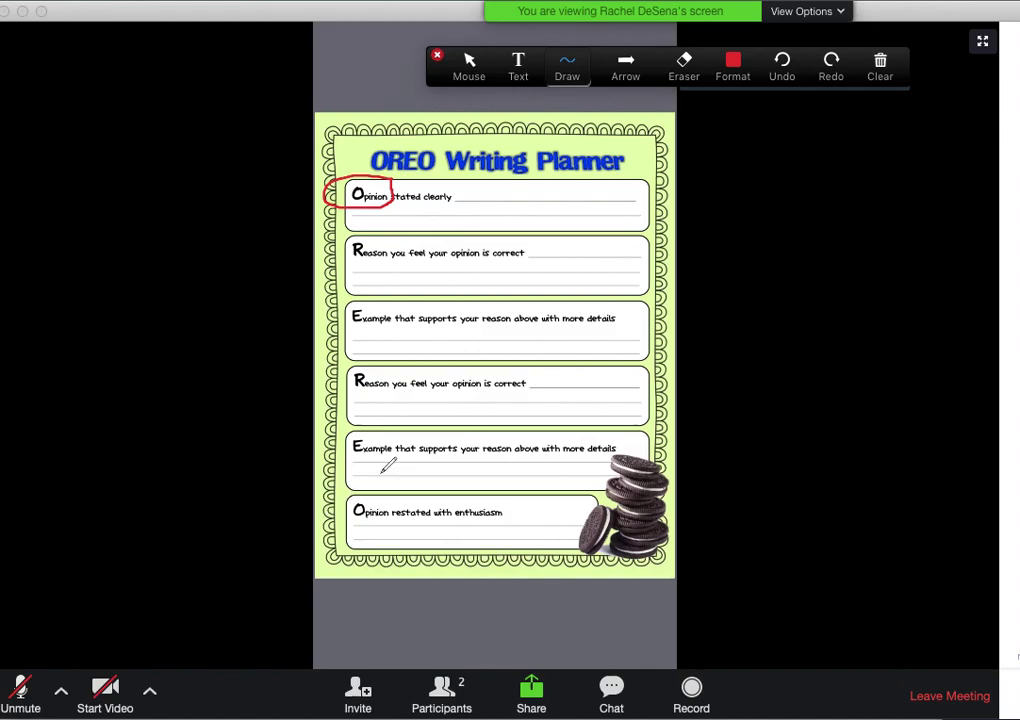
Stamp an arrow at the first Example row, then clear all annotations from the planner.
left_click(641, 77)
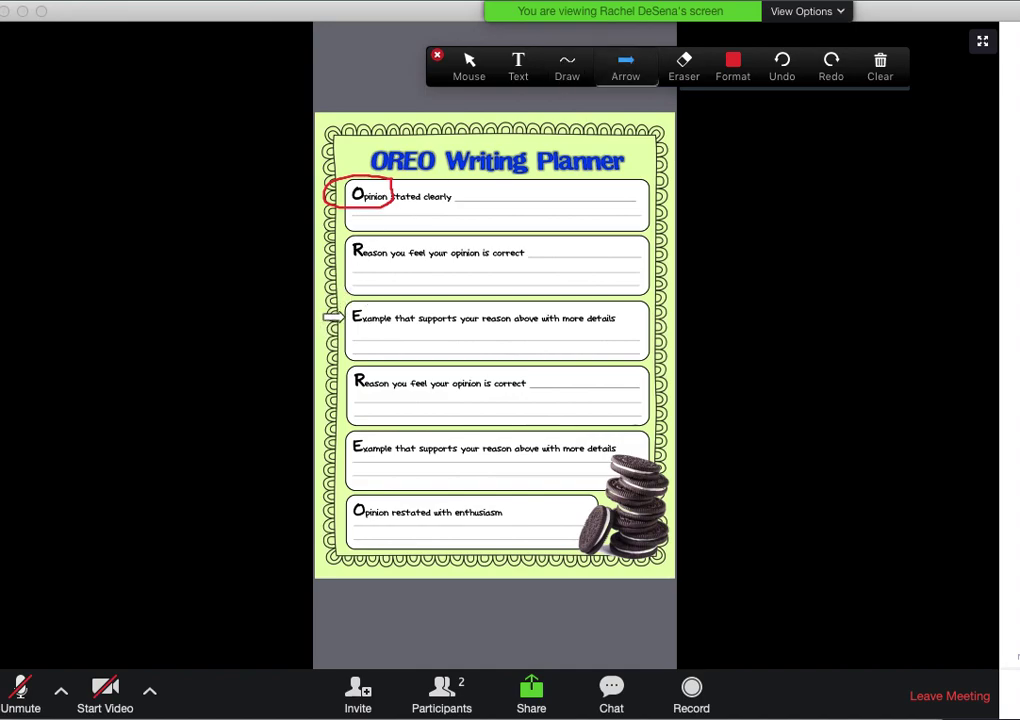
left_click(343, 316)
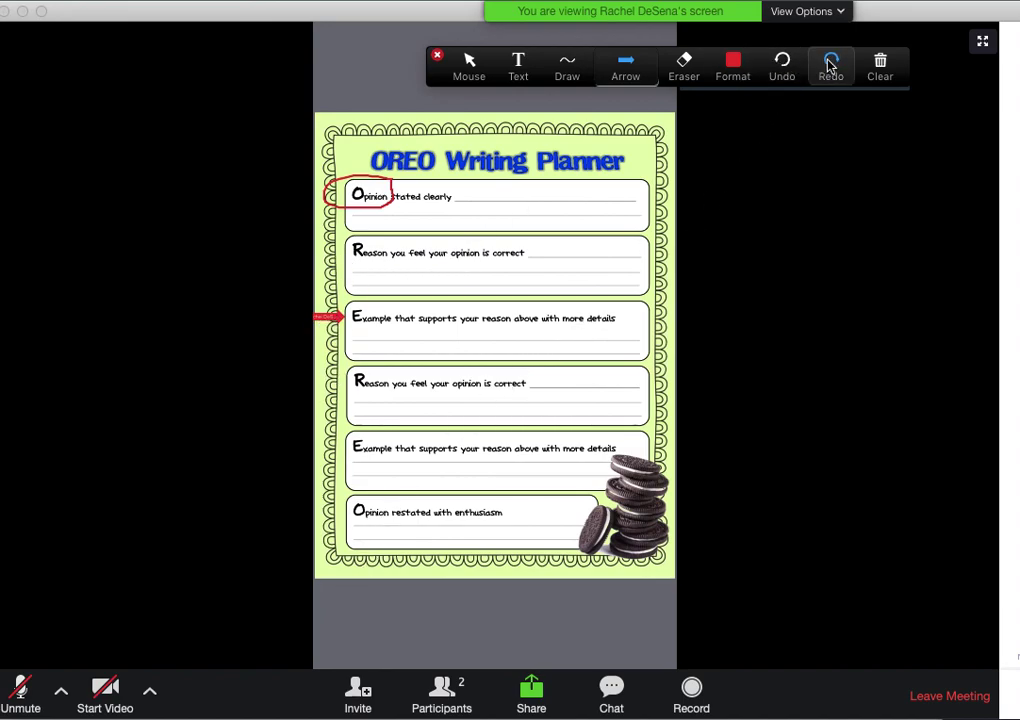
left_click(880, 66)
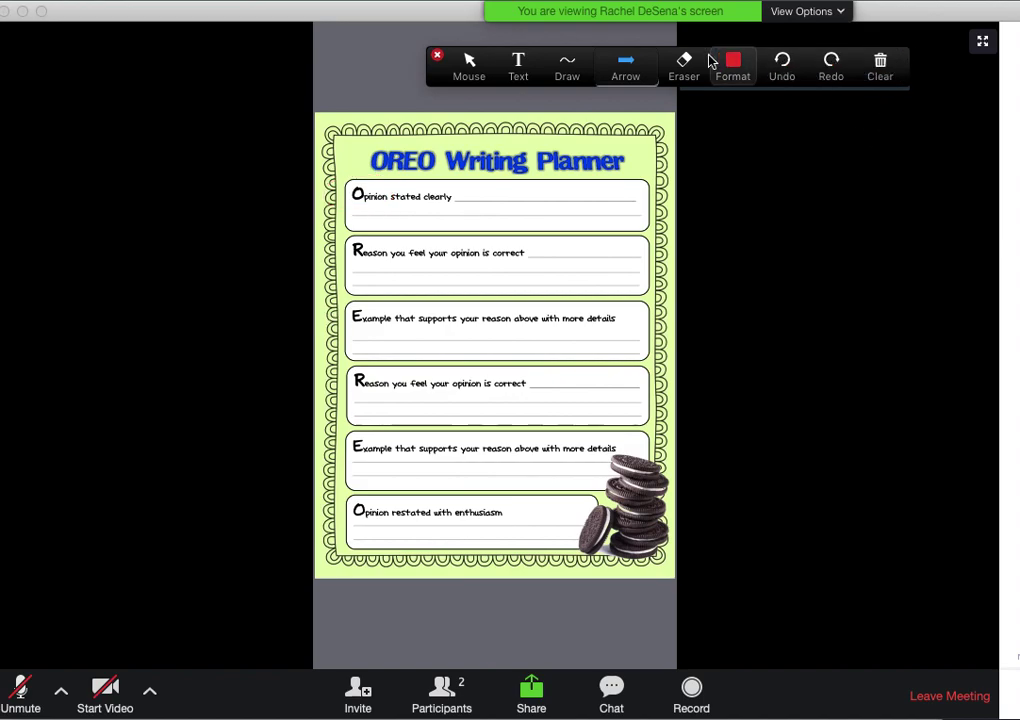
Add the red text note 'My opinion is....' after 'Opinion stated clearly'.
left_click(518, 63)
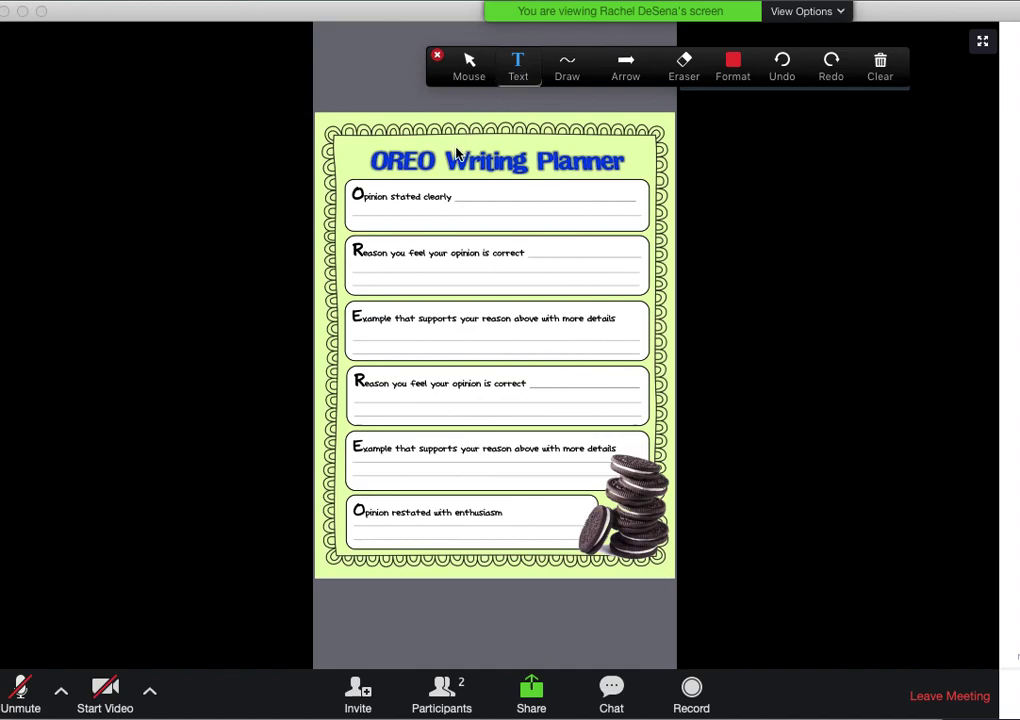
left_click(461, 194)
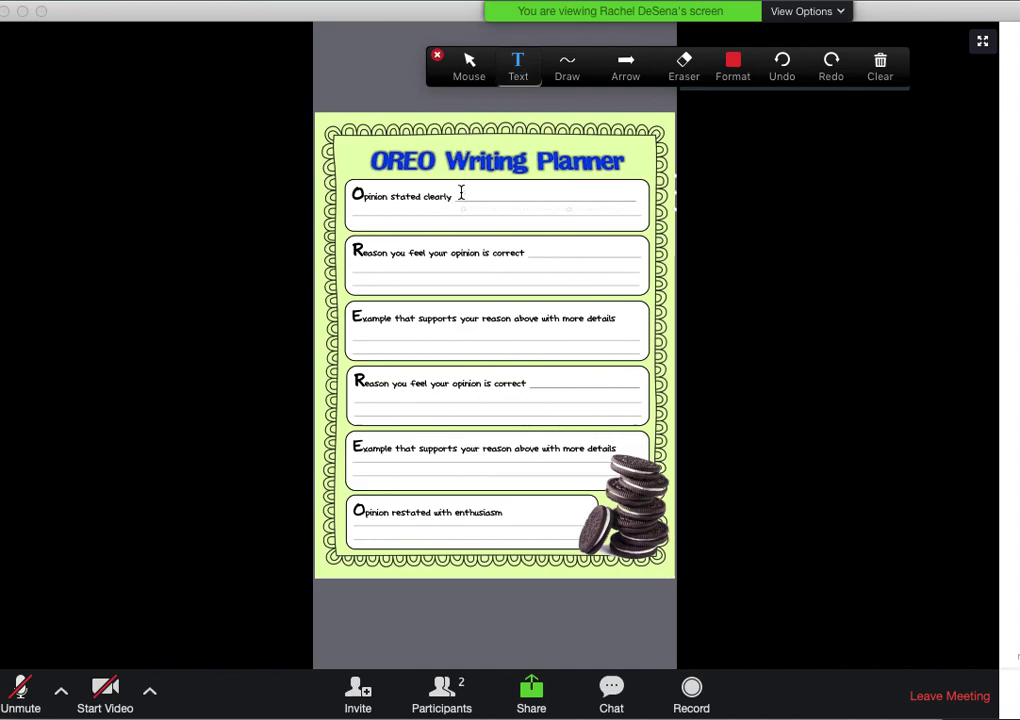
type("My opinion is")
type("....")
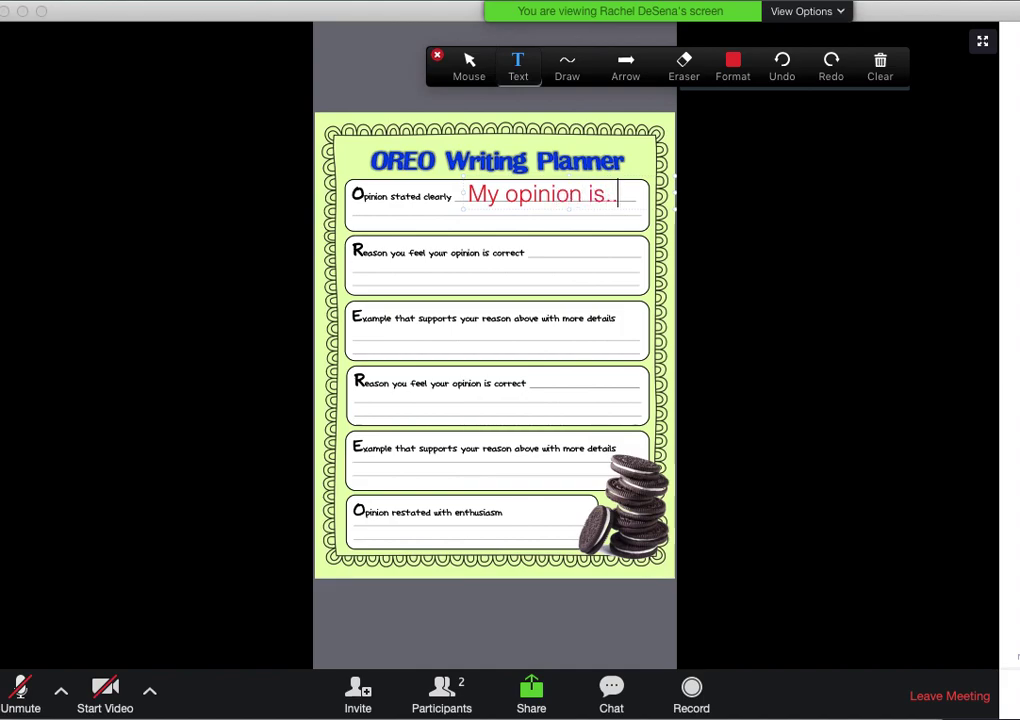
left_click(462, 64)
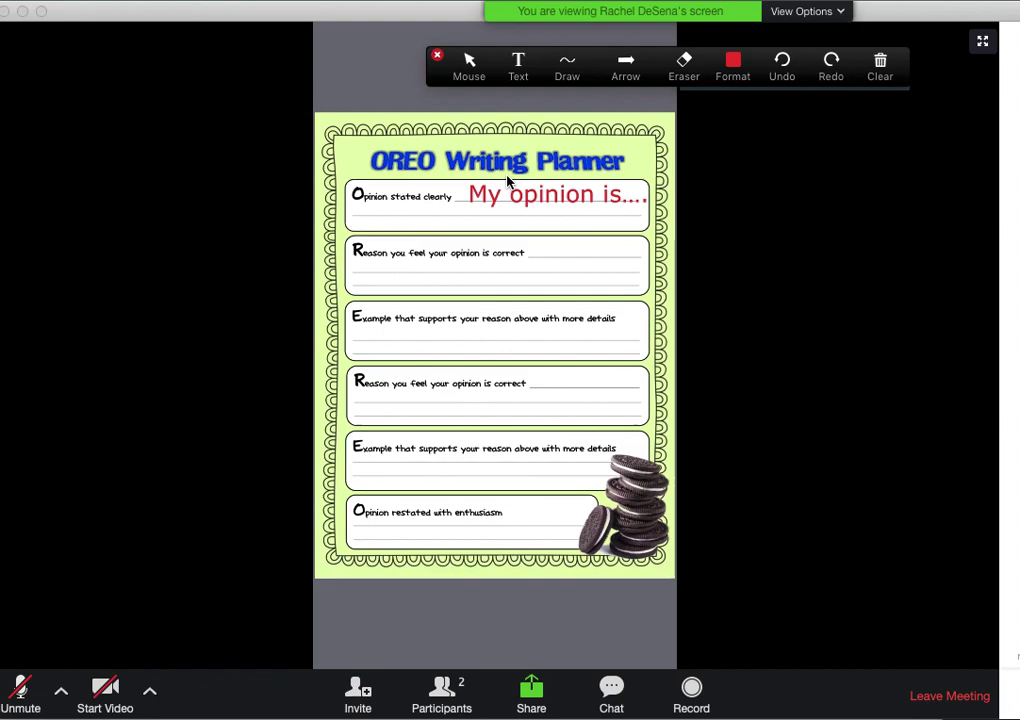
Erase the 'My opinion is....' note and close the annotation toolbar.
left_click(684, 70)
mouse_move(492, 194)
left_mouse_down()
mouse_move(474, 200)
mouse_move(663, 208)
left_mouse_up()
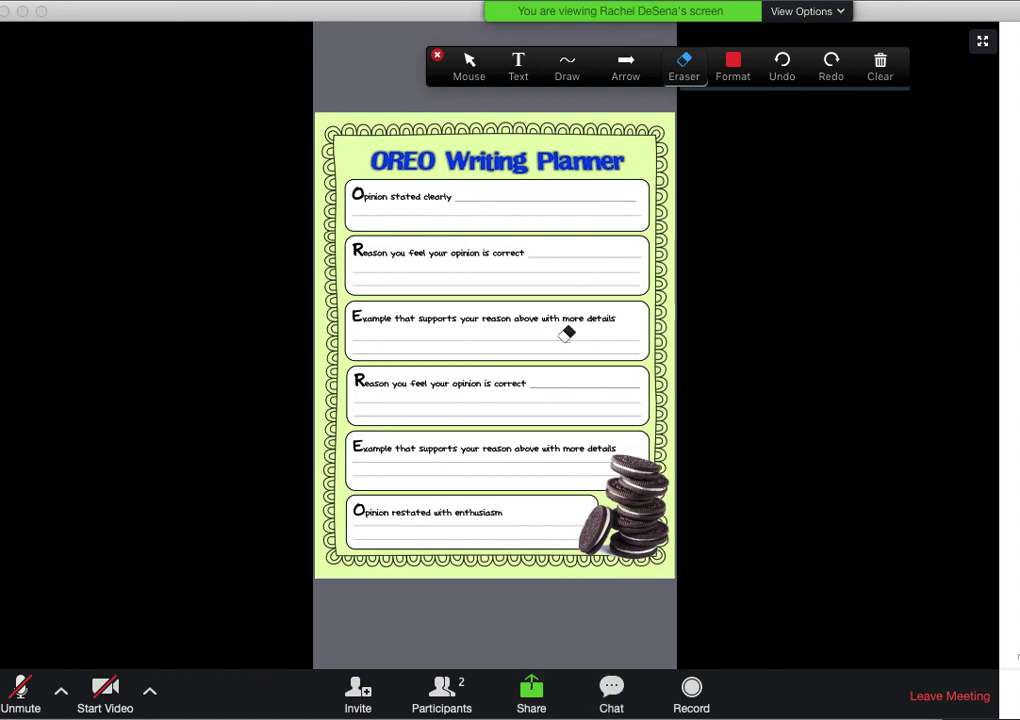
left_click(469, 66)
left_click(437, 56)
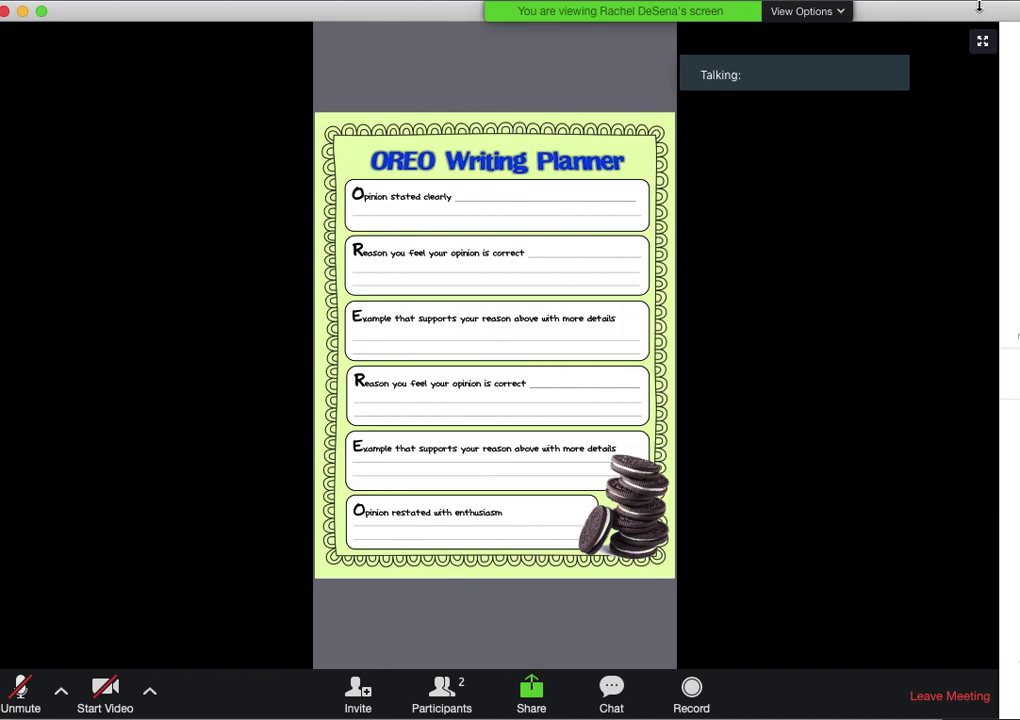
Open the chat panel and send 'Hi everyone' to Everyone.
left_click_drag(979, 14, 784, 11)
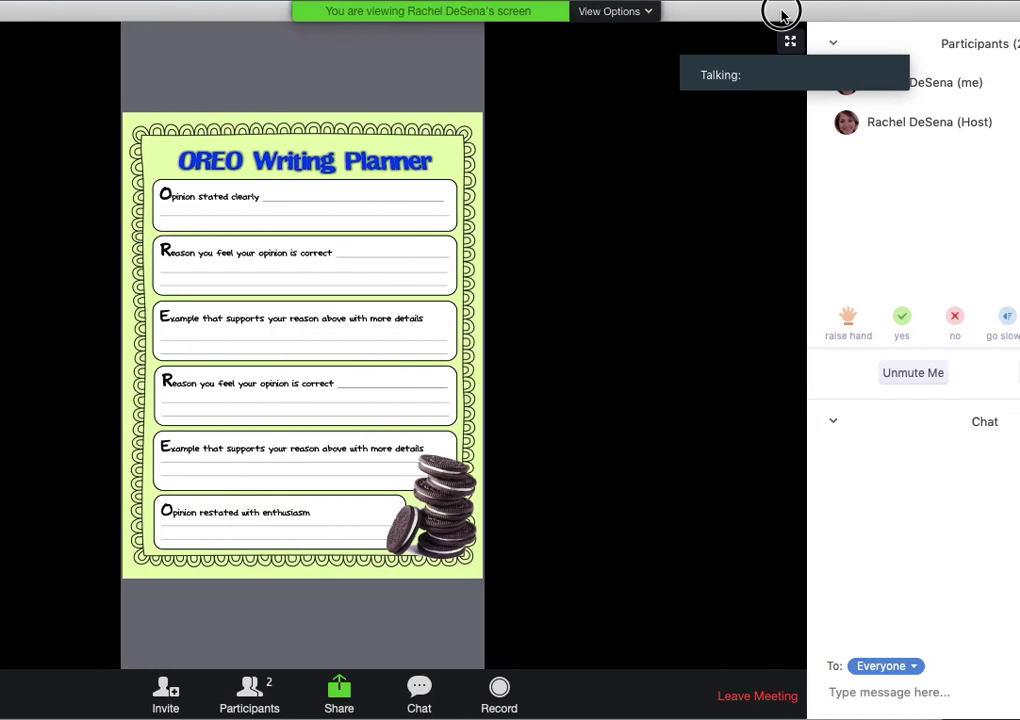
left_click(854, 699)
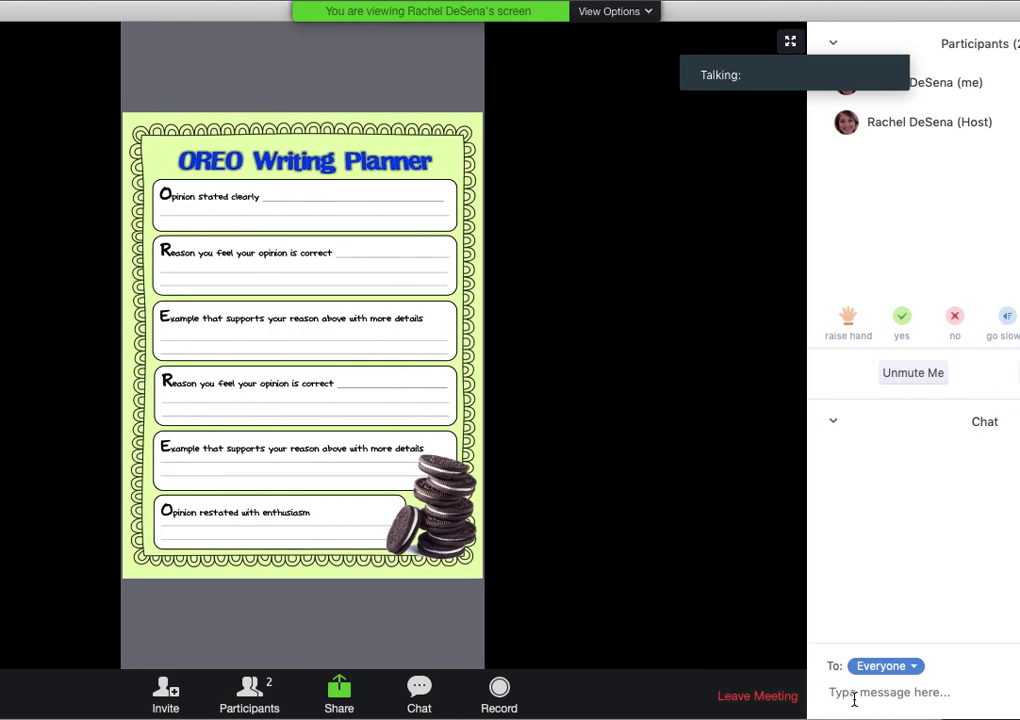
type("Hi everyone")
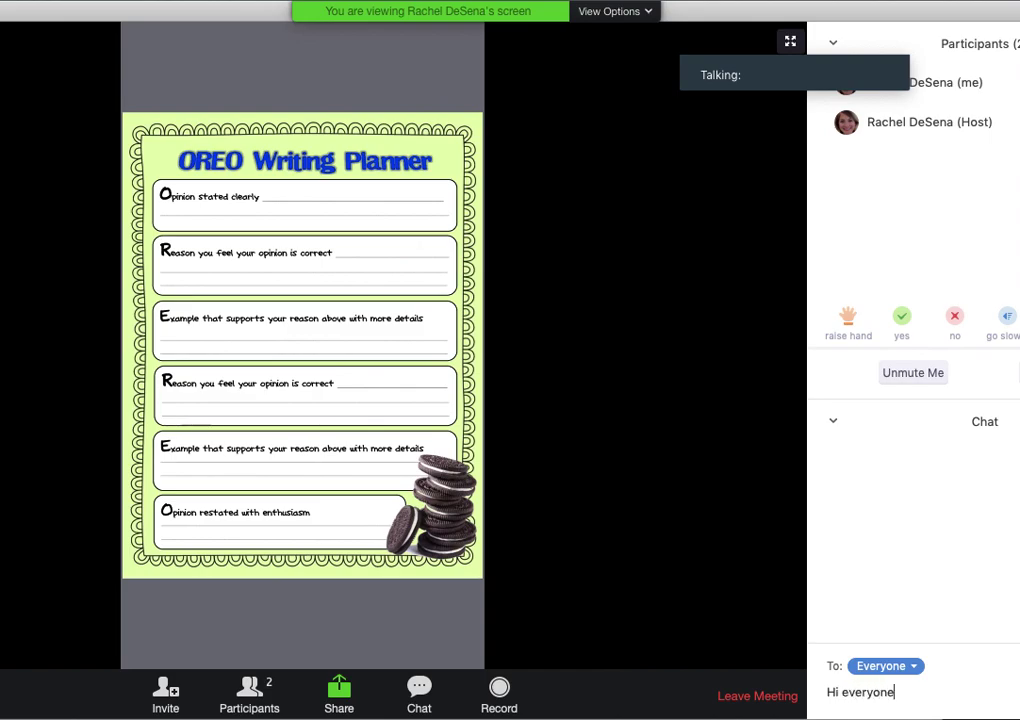
key("Return")
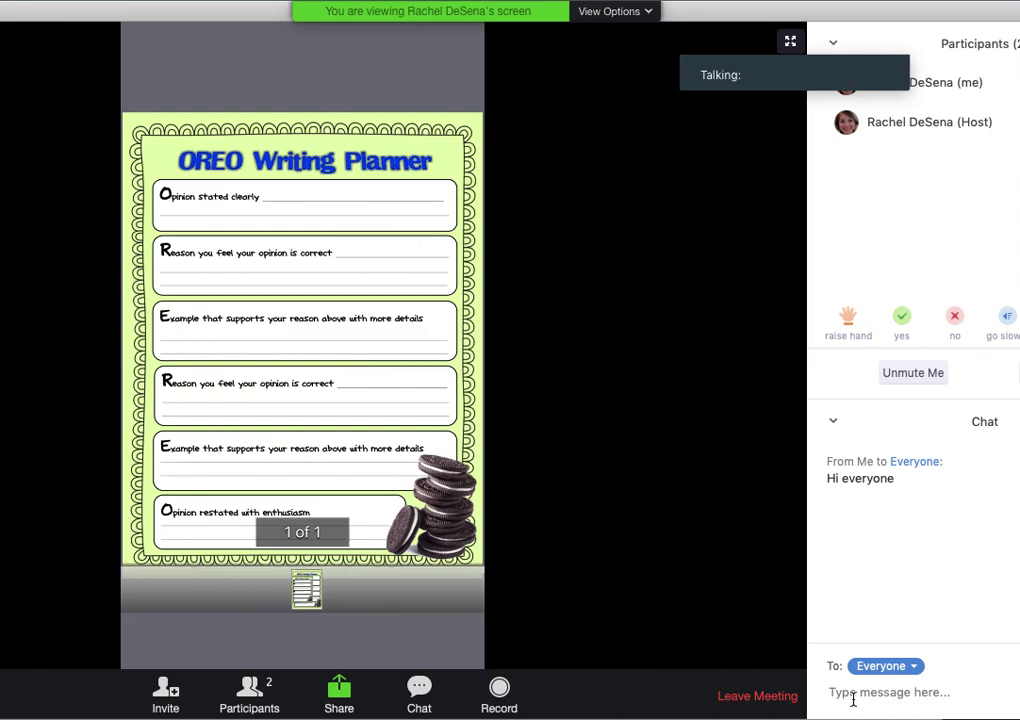
Send 'I need help on this problem' privately to the host.
left_click(915, 665)
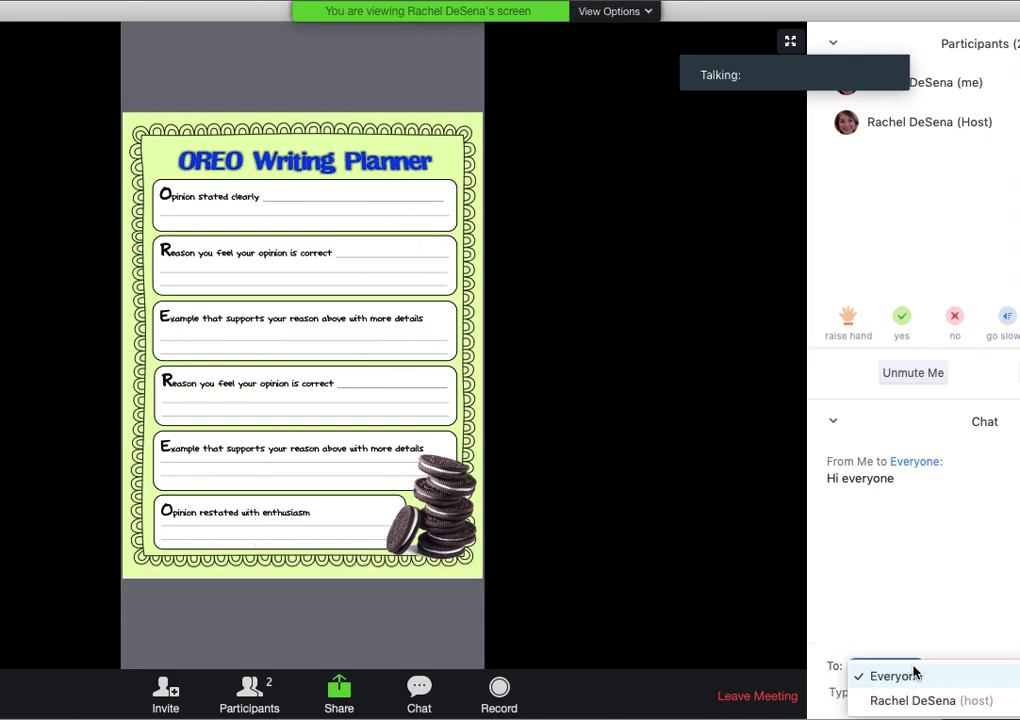
left_click(915, 702)
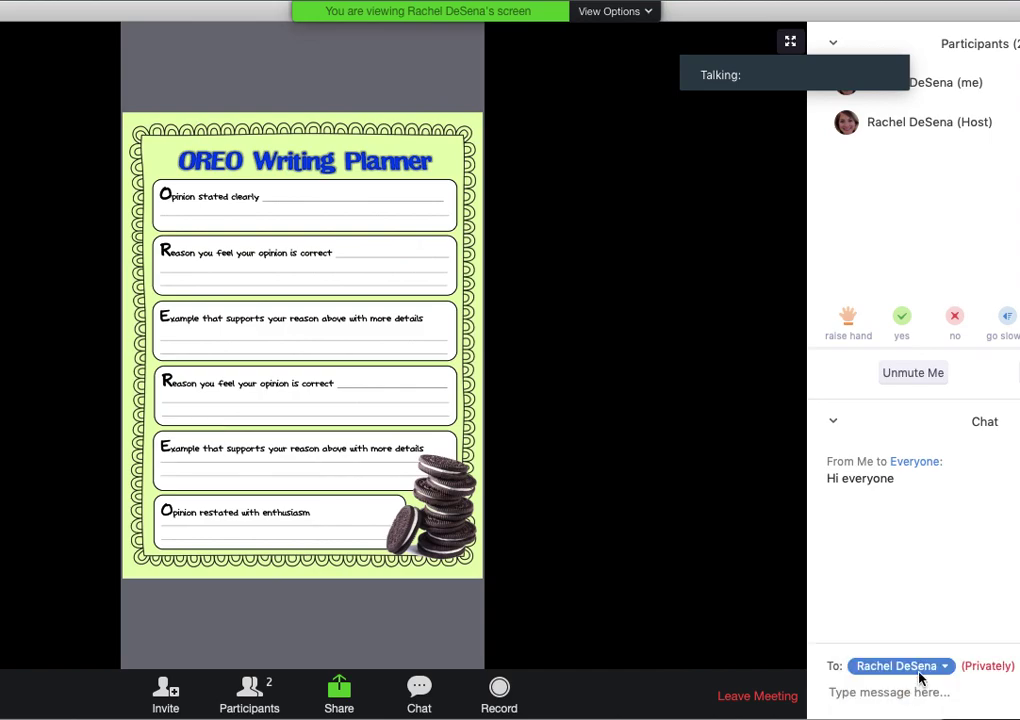
left_click(902, 702)
type("I need hel")
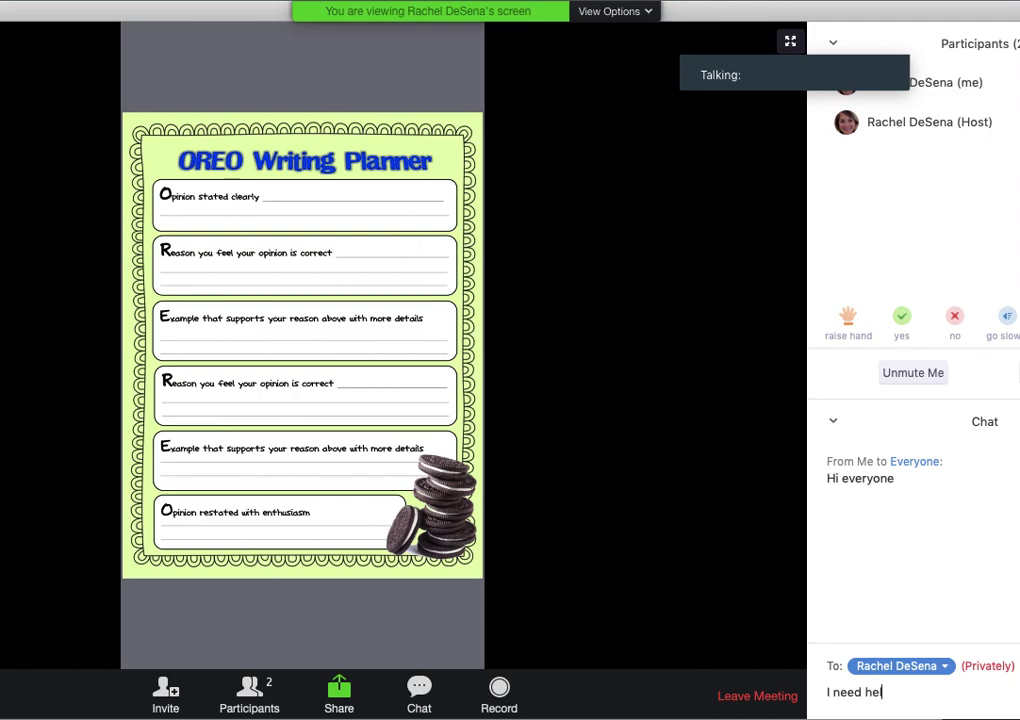
type("p on this problem")
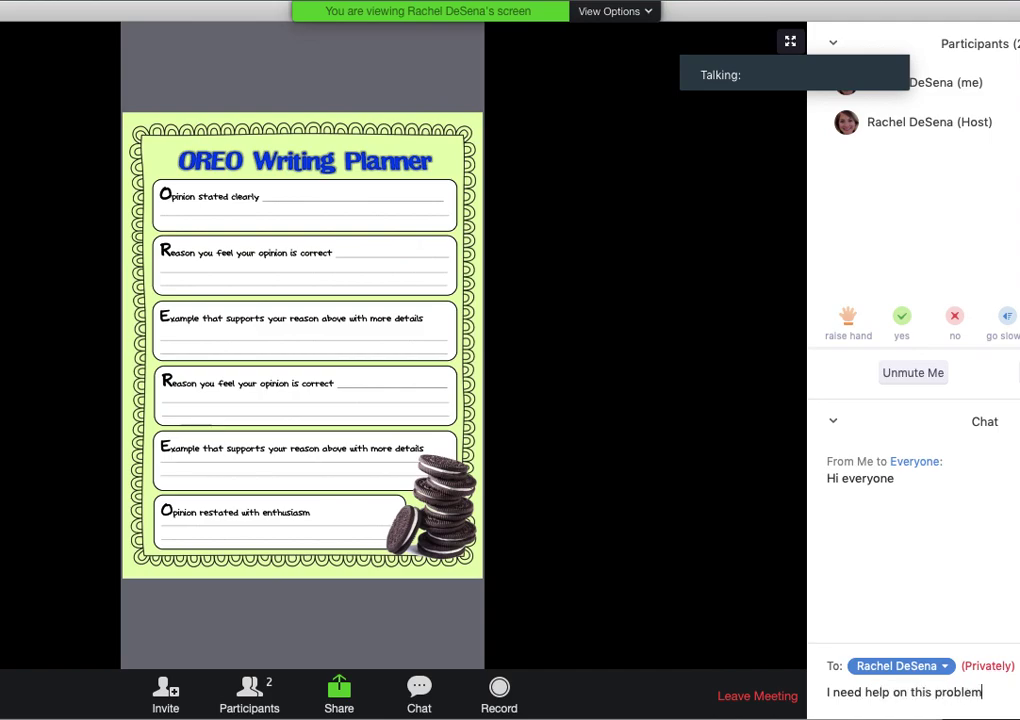
key("Return")
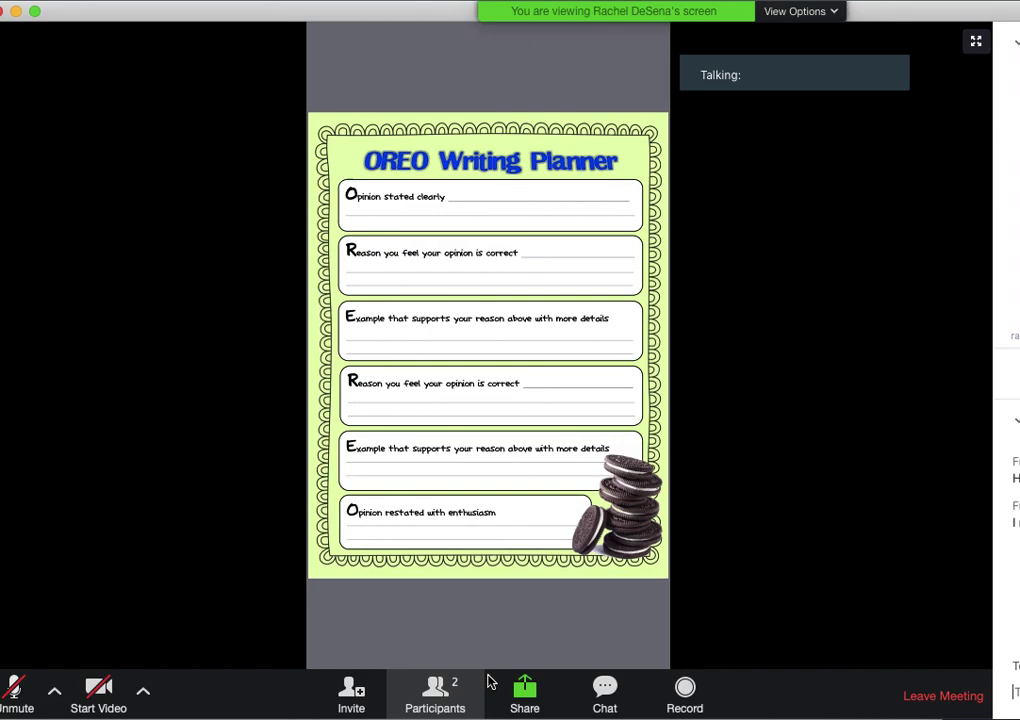
Shift the meeting window left and reopen Annotate from the shared screen's View Options.
left_click_drag(968, 23, 915, 18)
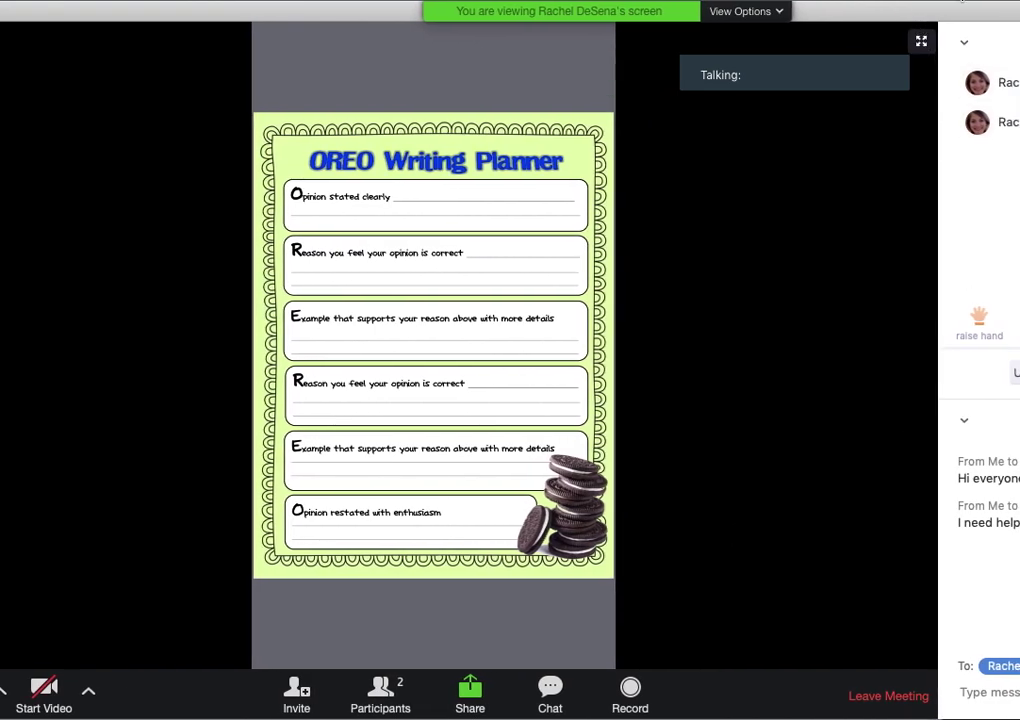
left_click(770, 14)
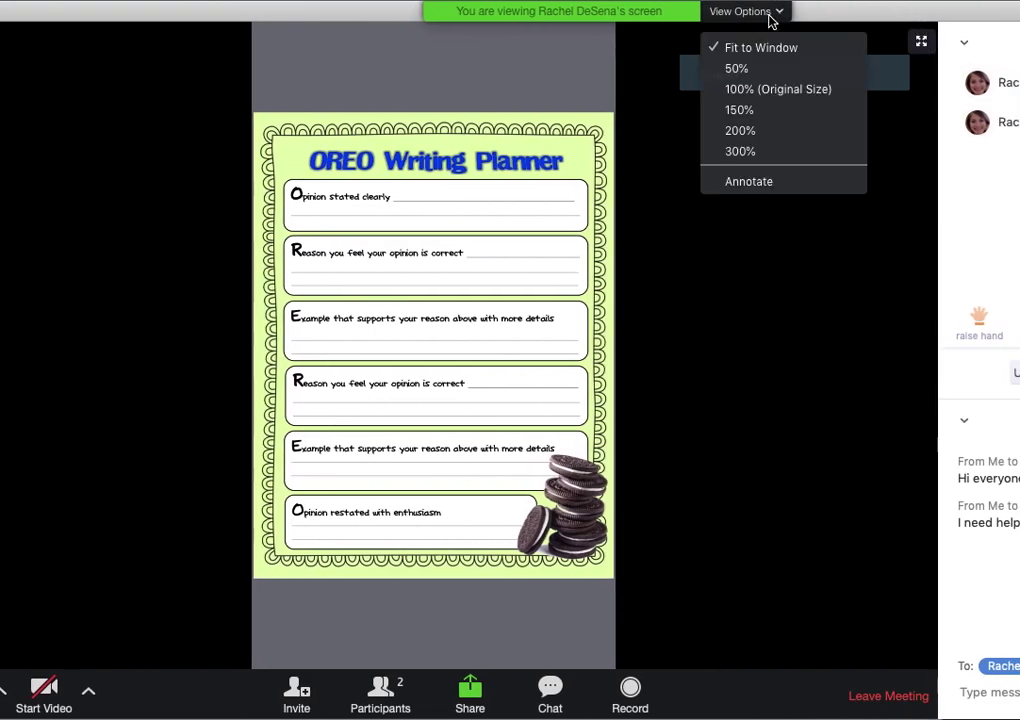
left_click(763, 182)
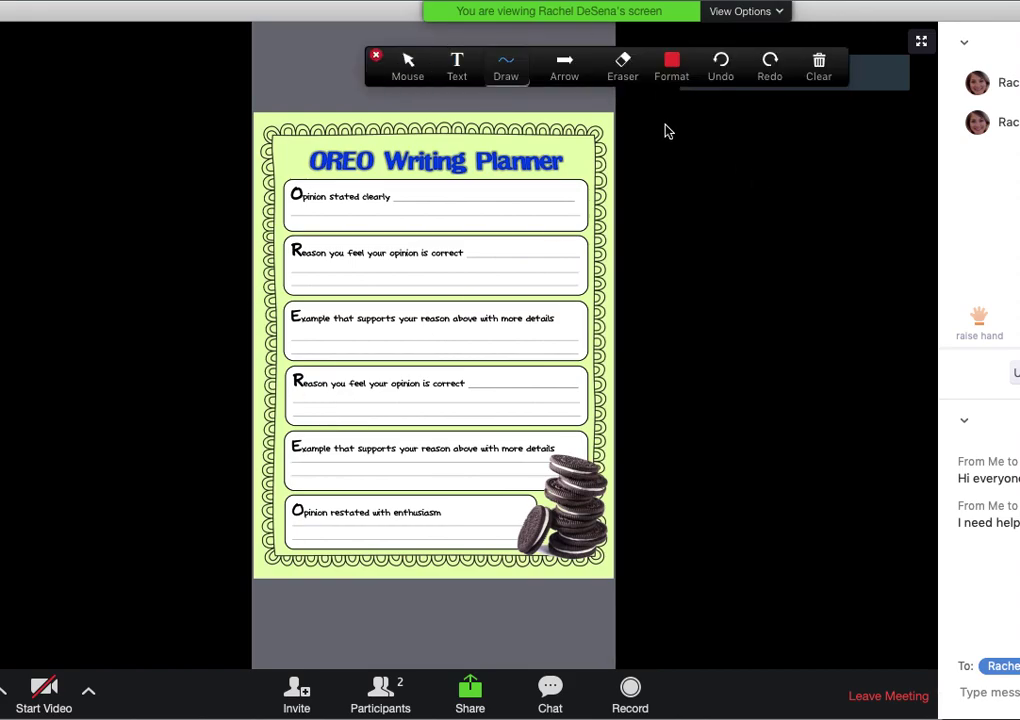